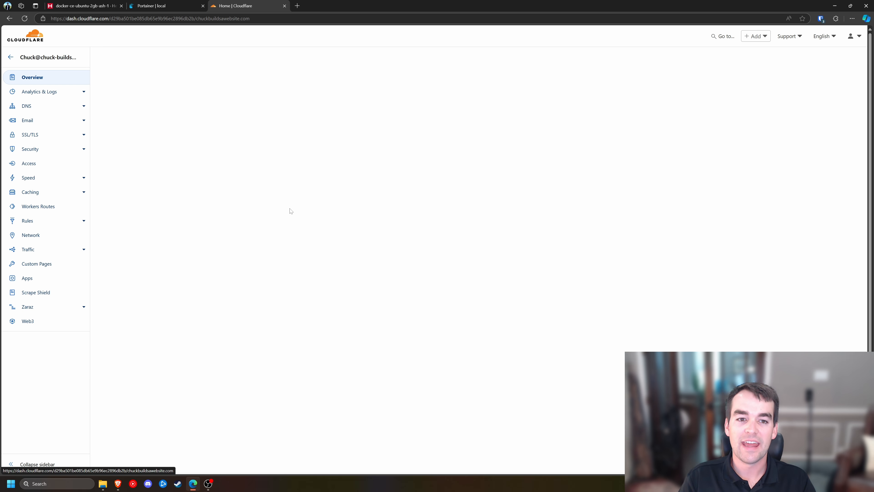
- Open the domain's DNS records to examine the dynamic A record's proxy status, and glance at the container list in Portainer
click(36, 106)
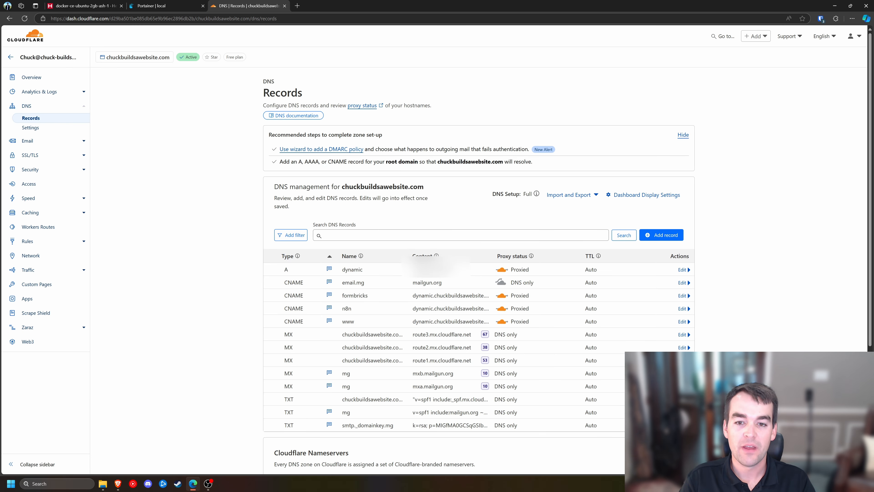
drag(495, 270, 526, 270)
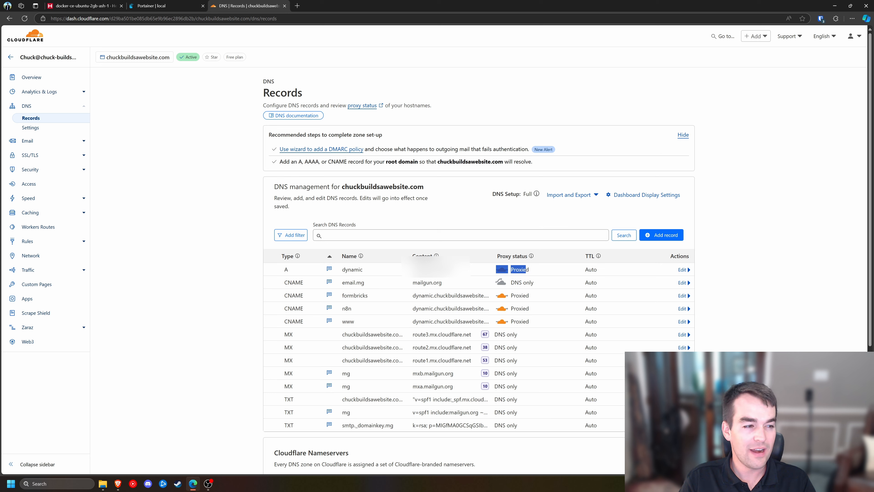
click(539, 271)
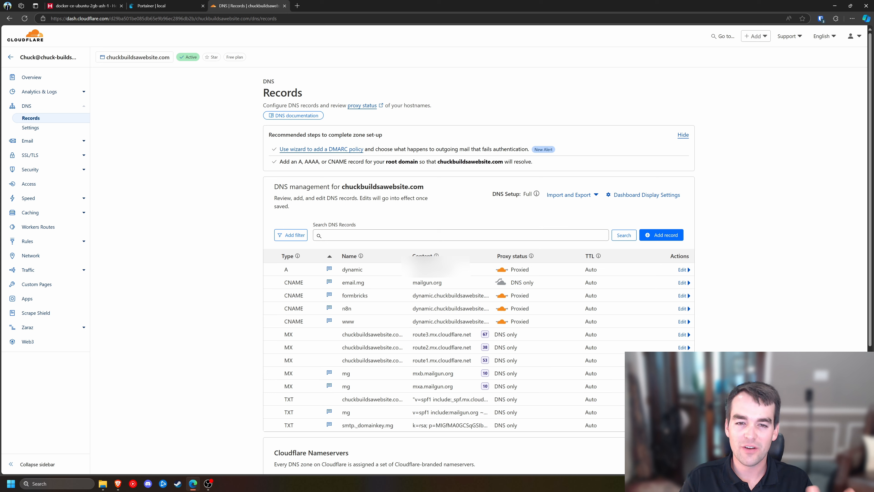
drag(495, 270, 540, 271)
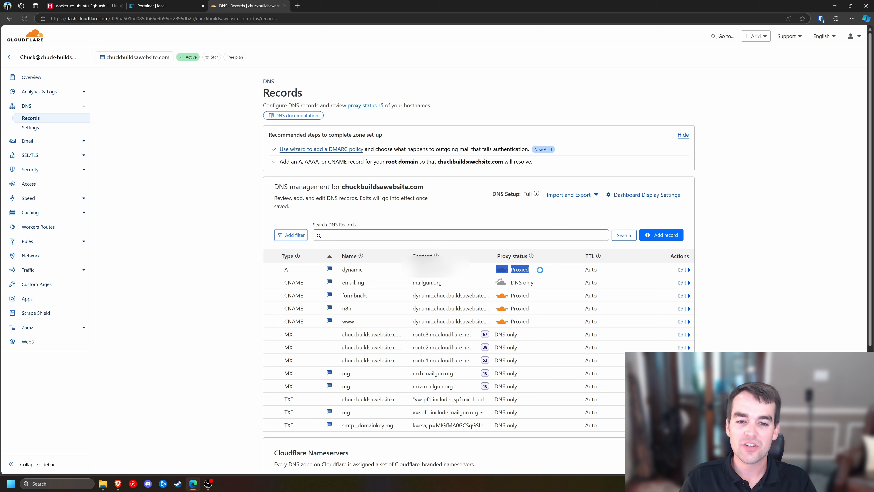
click(536, 271)
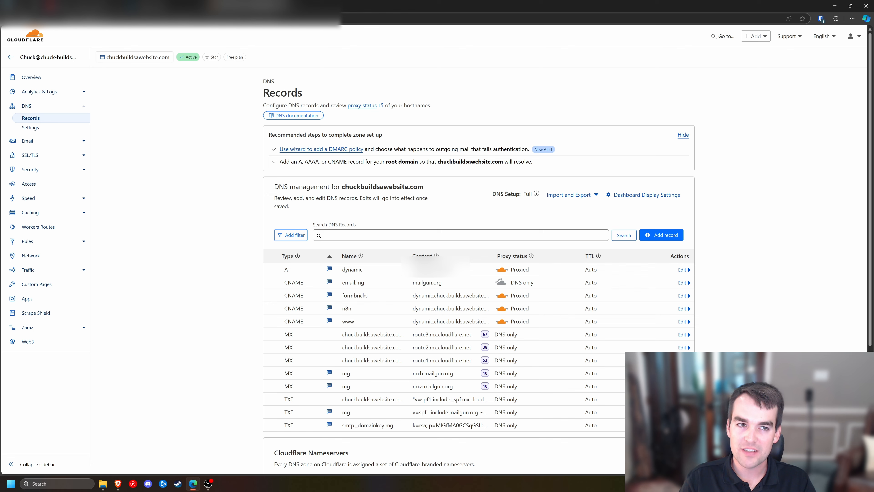
click(165, 6)
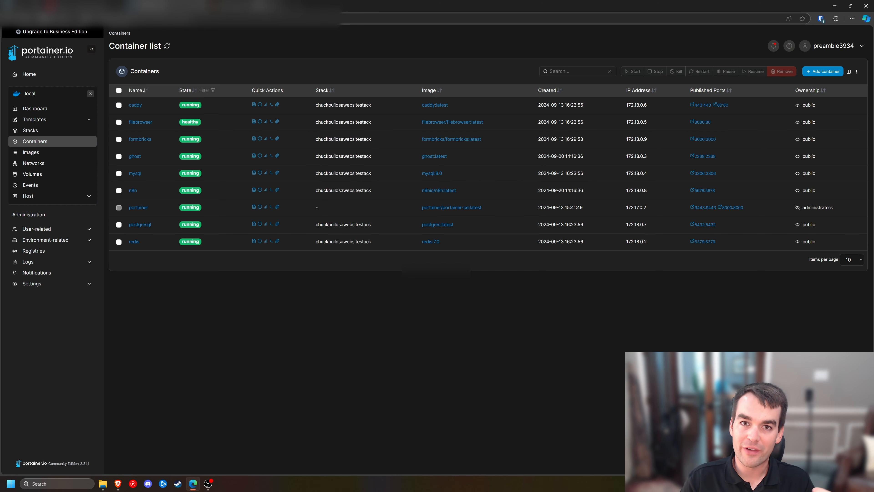
click(248, 5)
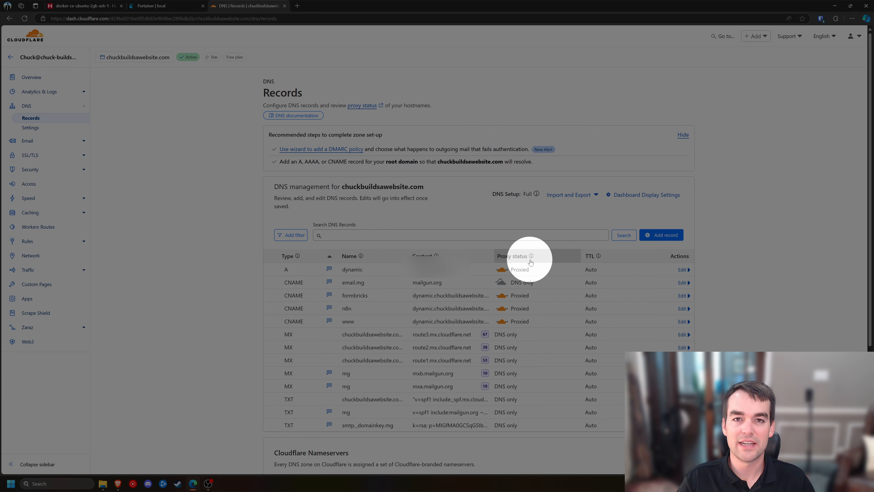
- Open the domain's SSL/TLS overview and enable the SSL/TLS Recommender
click(58, 155)
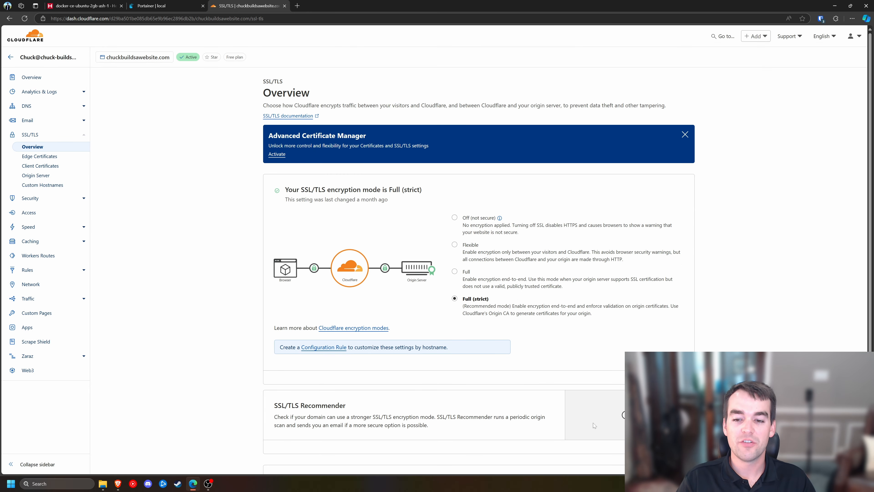
click(624, 416)
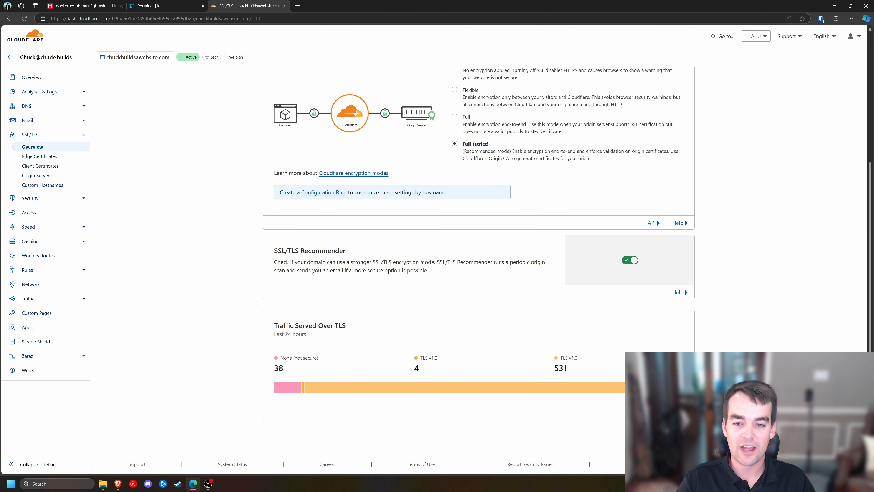
drag(551, 356, 581, 368)
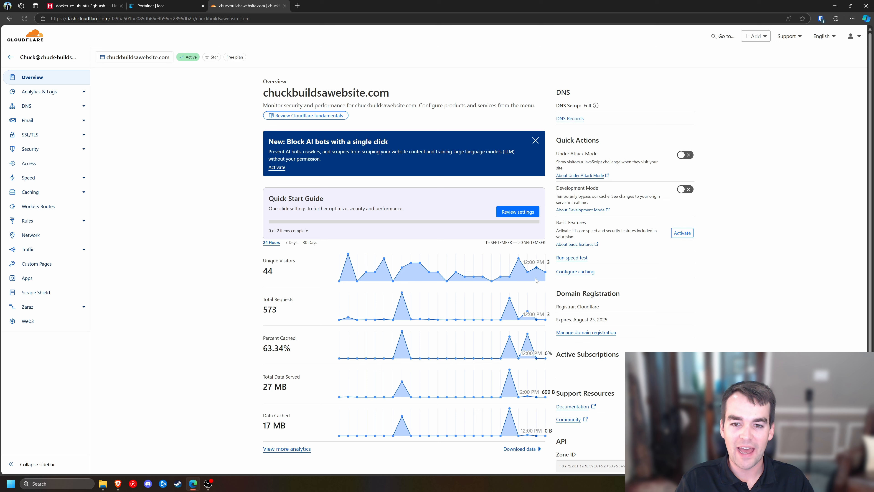
- Show the domain overview's statistics for the last 30 days and review the unique visitors
click(309, 242)
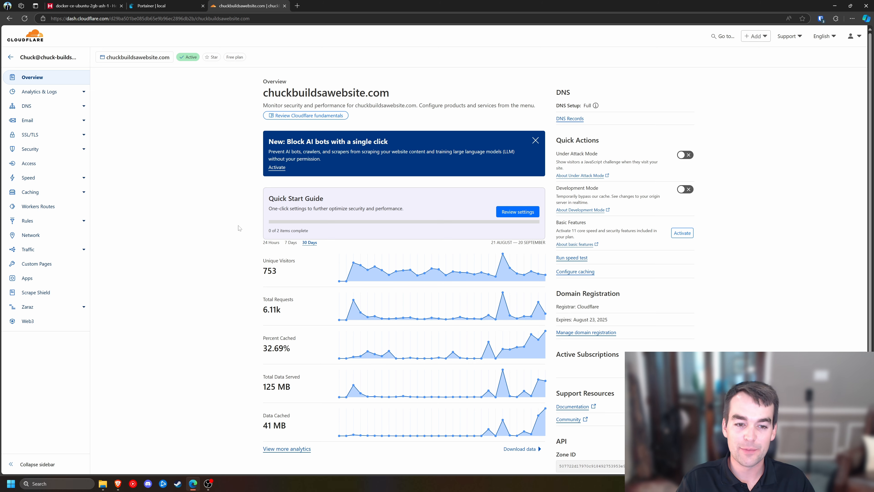
drag(277, 270, 262, 271)
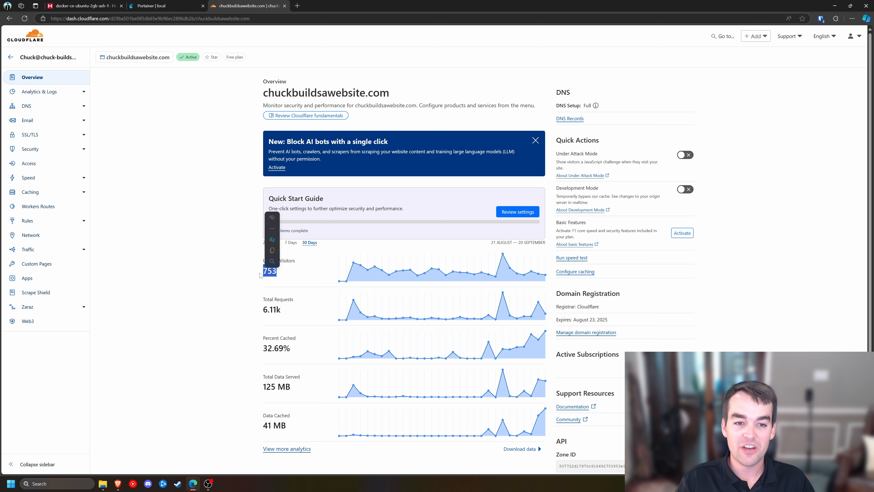
scroll(237, 251, down, 4)
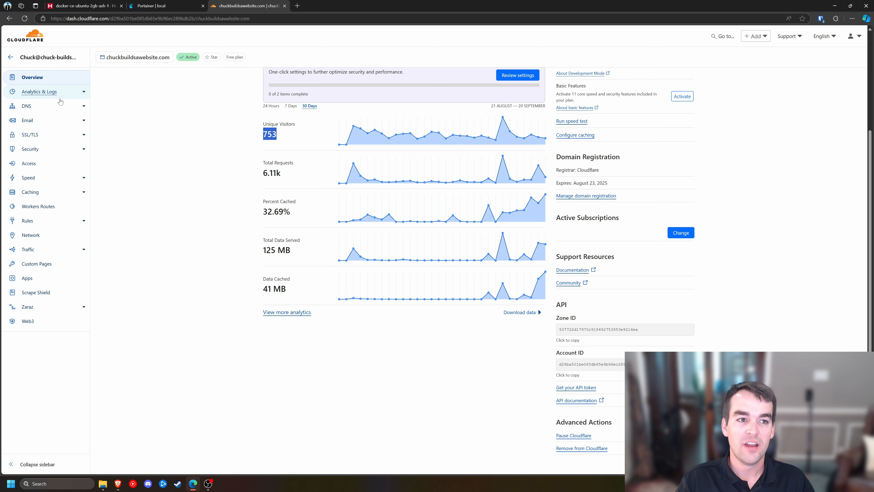
- Open the HTTP traffic analytics and set the web traffic by country map to the previous 30 days
click(55, 92)
scroll(234, 191, down, 7)
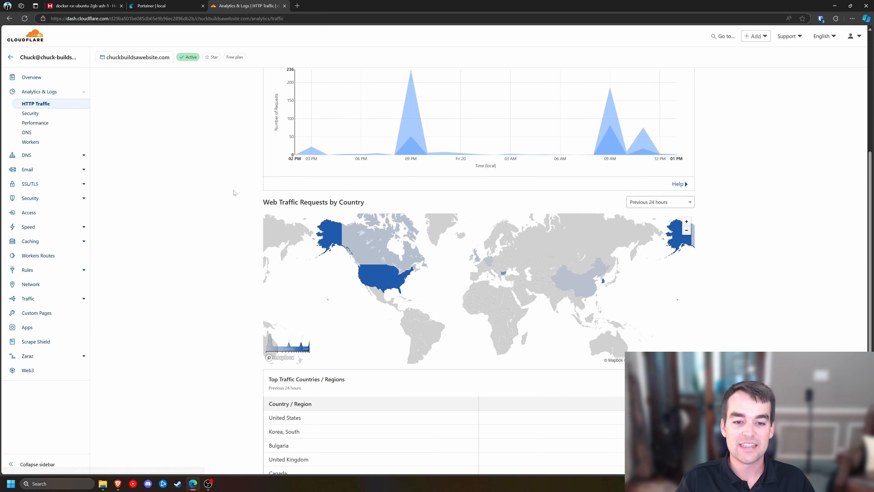
click(660, 195)
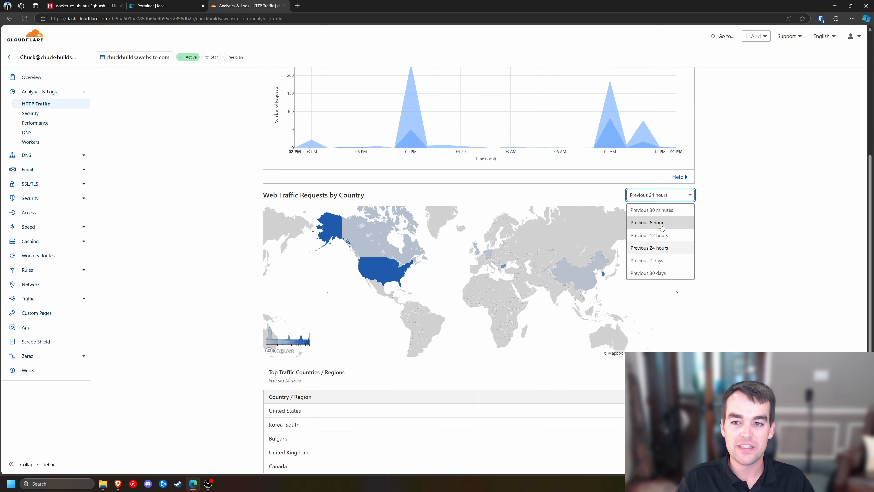
click(661, 273)
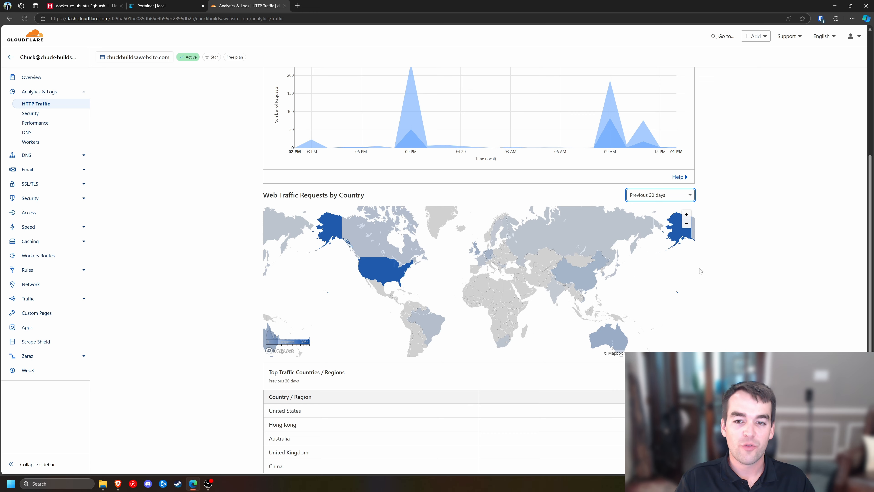
- Inspect the request counts on the traffic map for Russia, Canada, China, Australia and Brazil
scroll(637, 293, up, 1)
drag(642, 310, 622, 325)
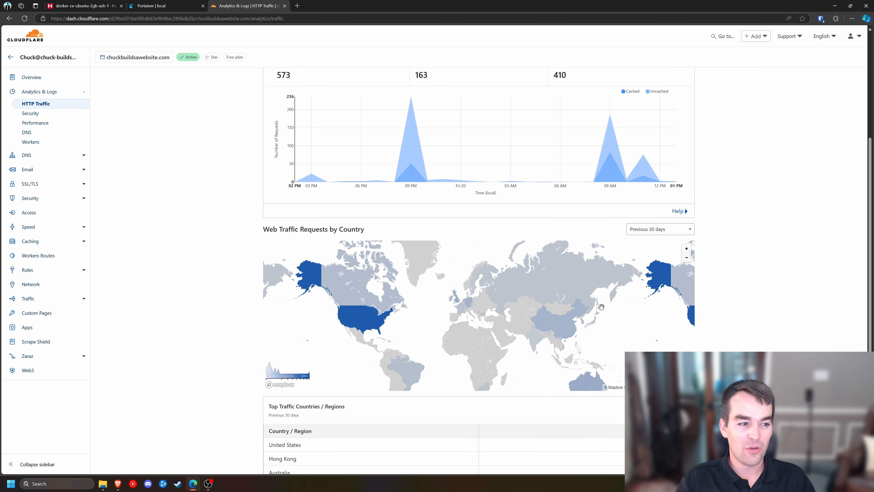
mouse_move(538, 299)
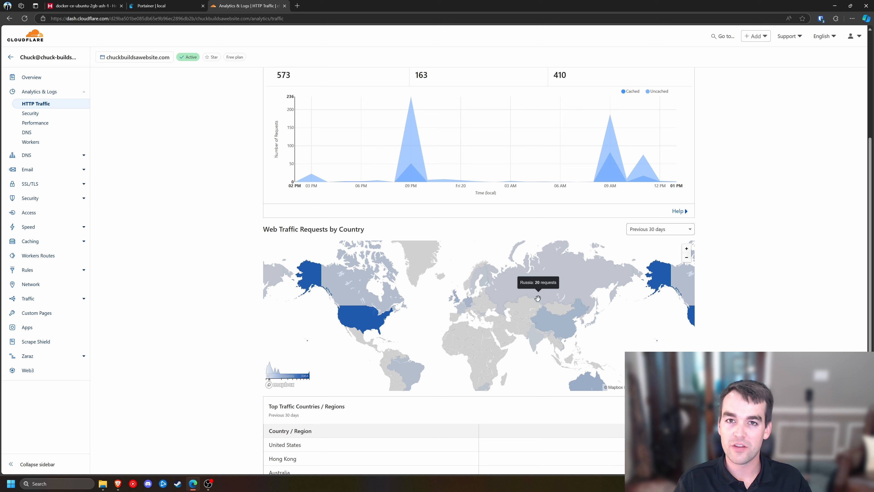
mouse_move(352, 287)
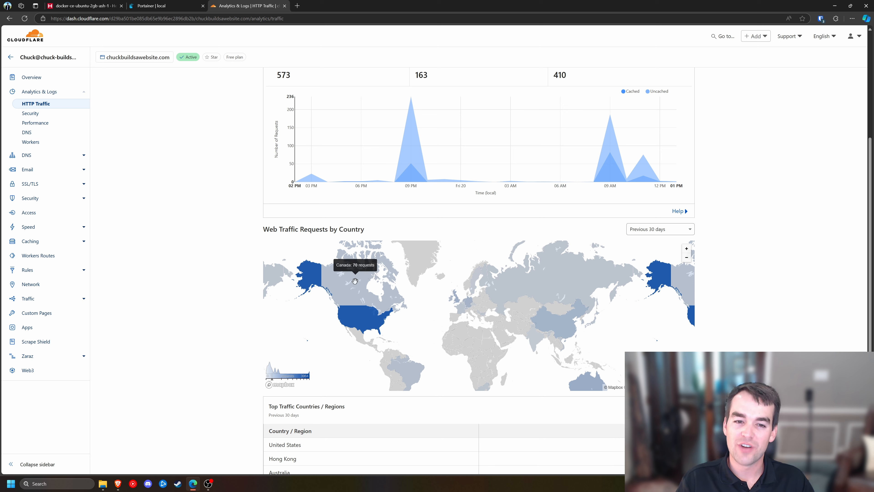
mouse_move(515, 291)
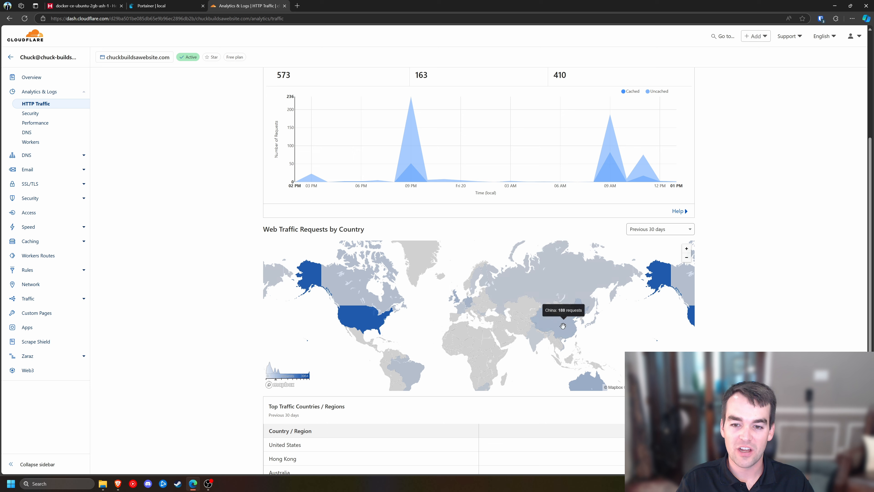
mouse_move(533, 340)
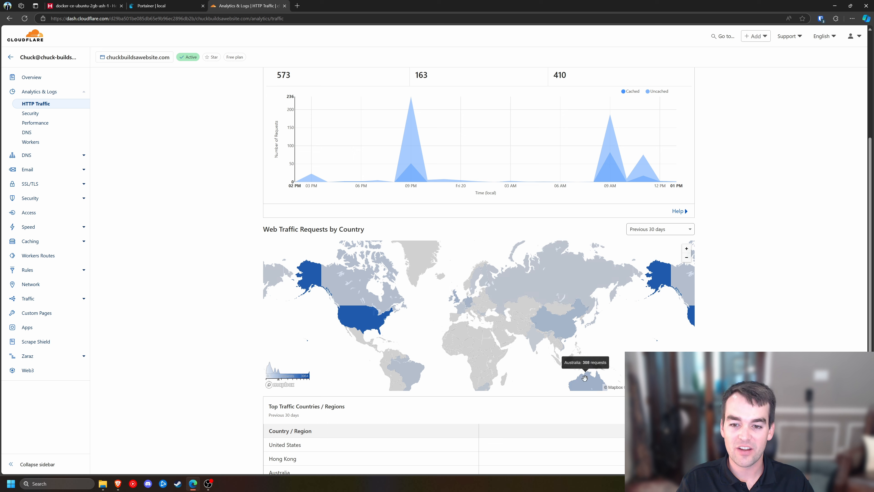
mouse_move(475, 389)
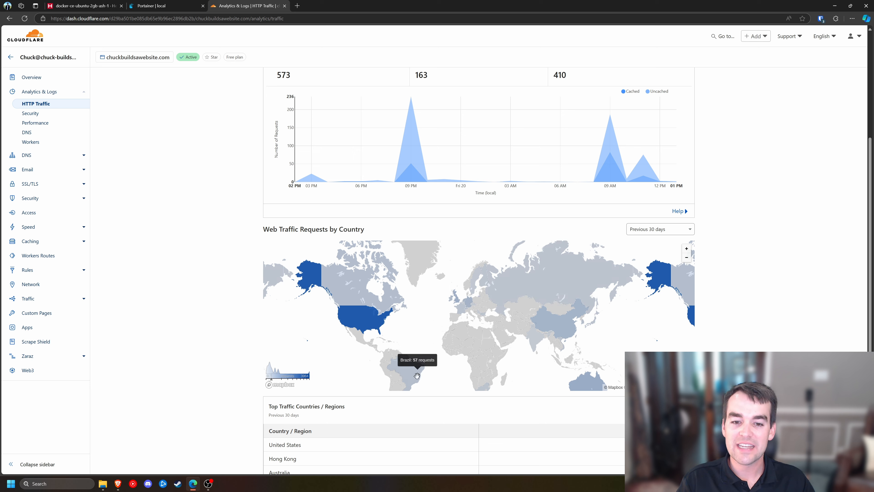
drag(435, 370, 434, 350)
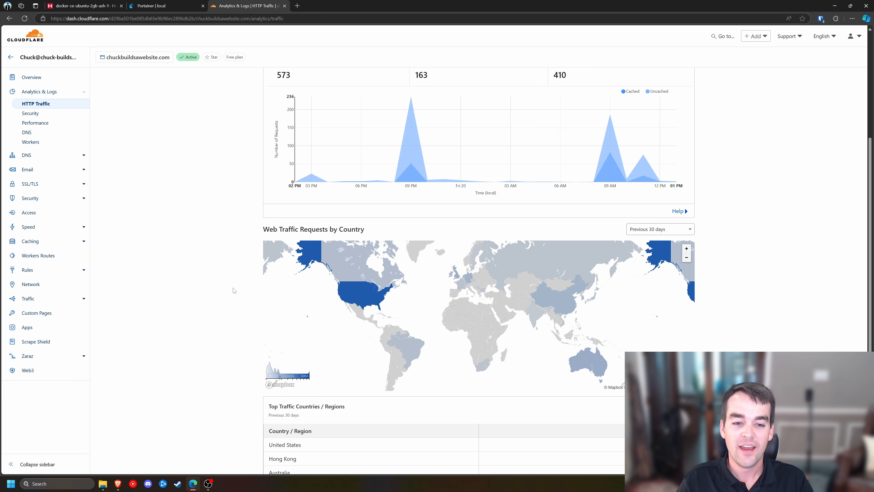
- Review the top traffic countries table and open the blocked attacks figure in the shareable statistics
scroll(234, 290, down, 3)
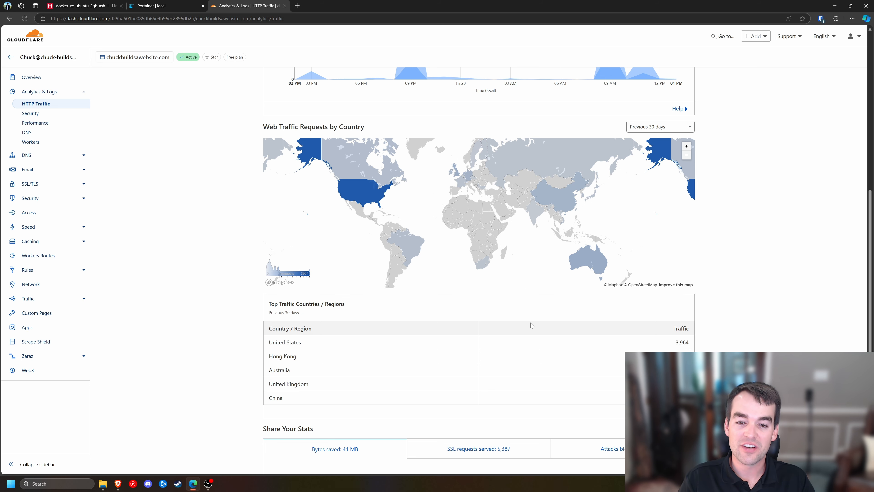
scroll(531, 326, down, 3)
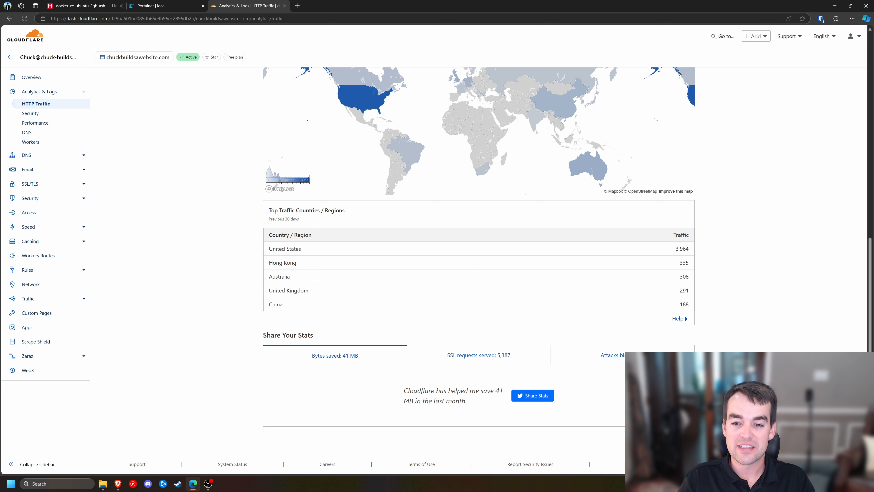
click(610, 355)
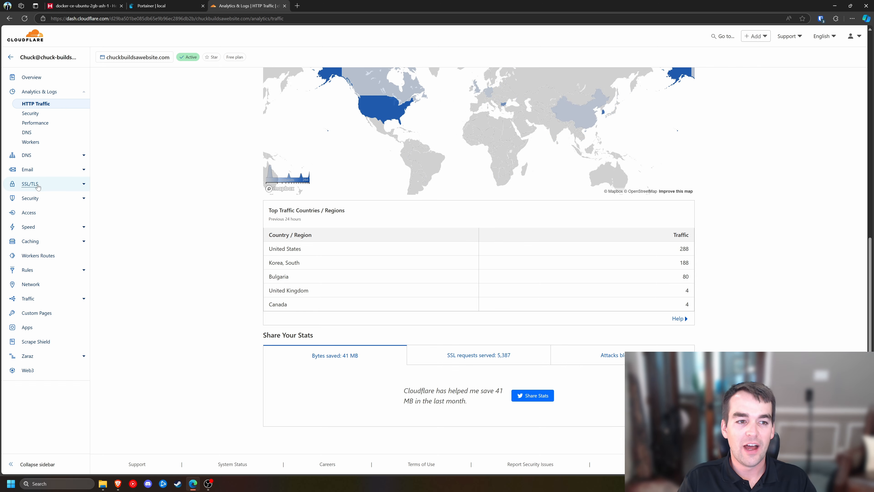
- Start a new custom rule in the domain's WAF security settings and name it Limit Non-US
click(36, 198)
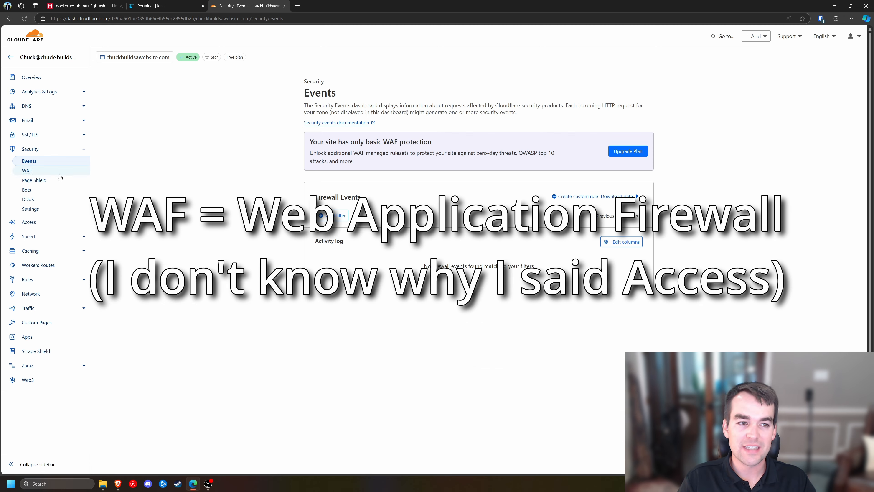
click(27, 170)
click(326, 139)
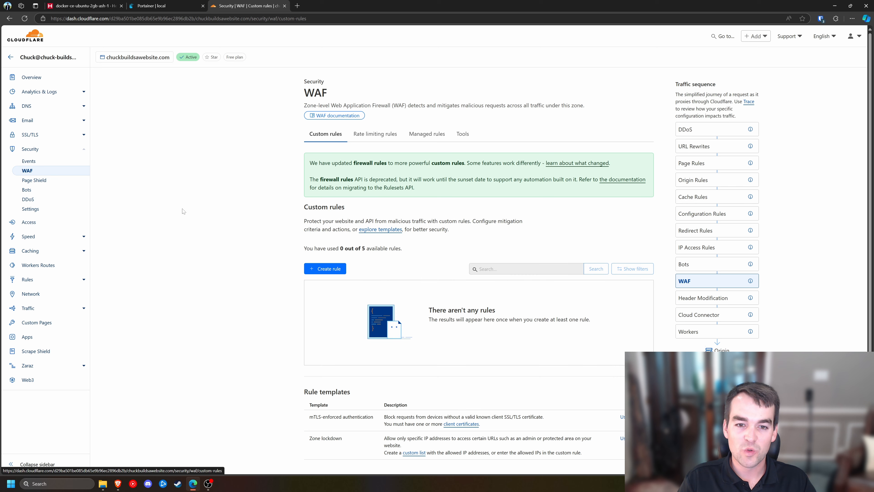
click(333, 270)
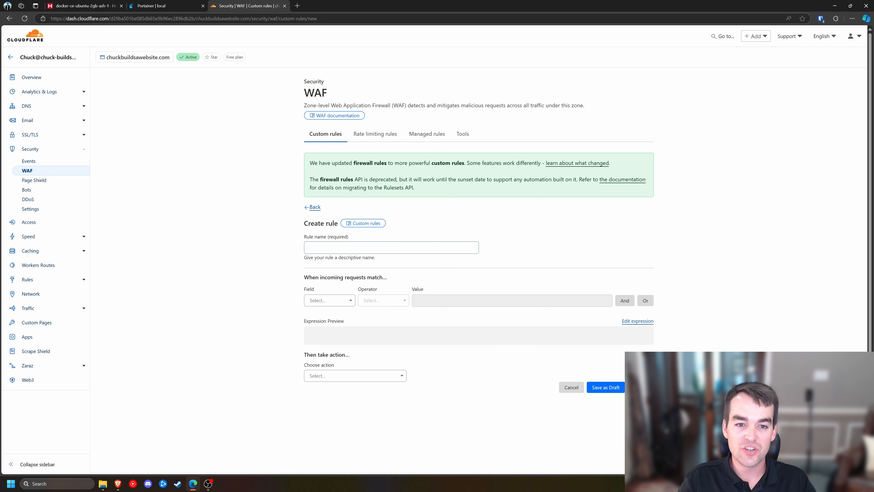
click(351, 248)
text(Limit n)
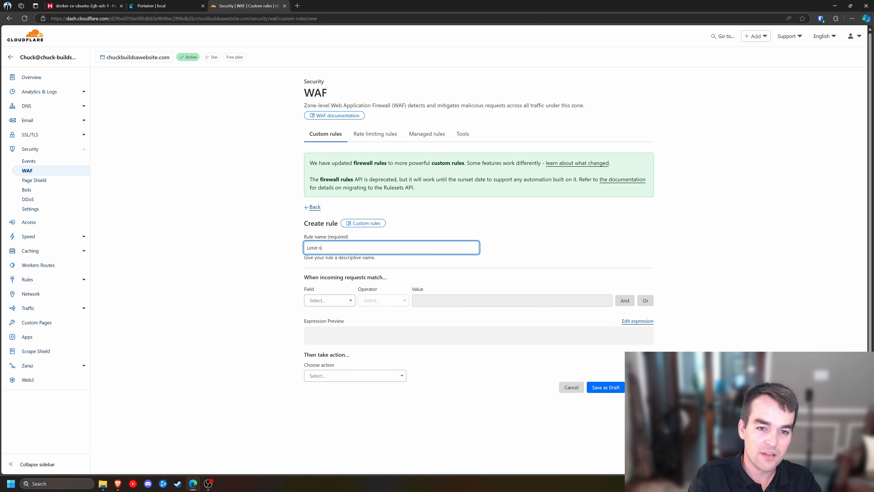
key(BackSpace)
text(Non-US)
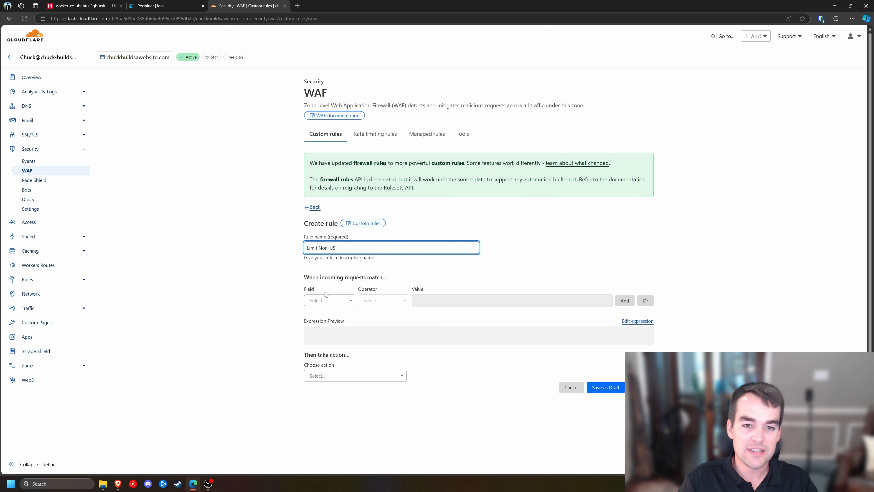
- Set the rule to match incoming requests whose Country does not equal United States
click(334, 301)
click(328, 390)
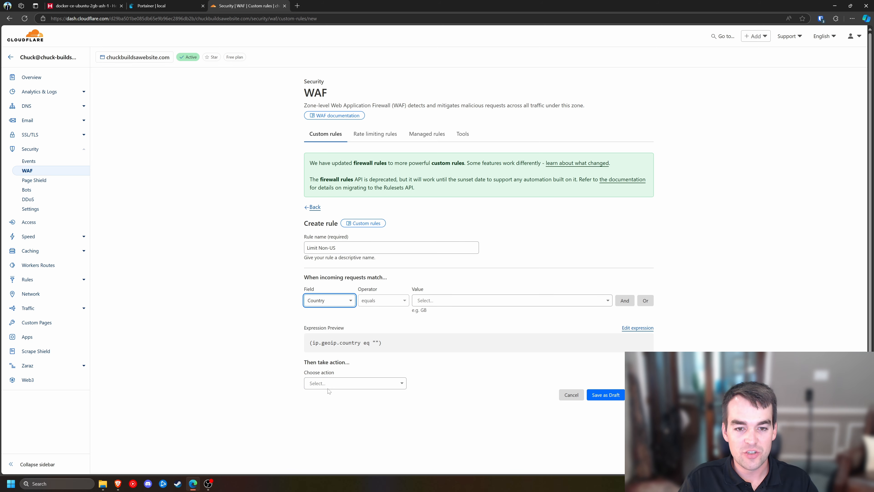
click(388, 303)
click(384, 328)
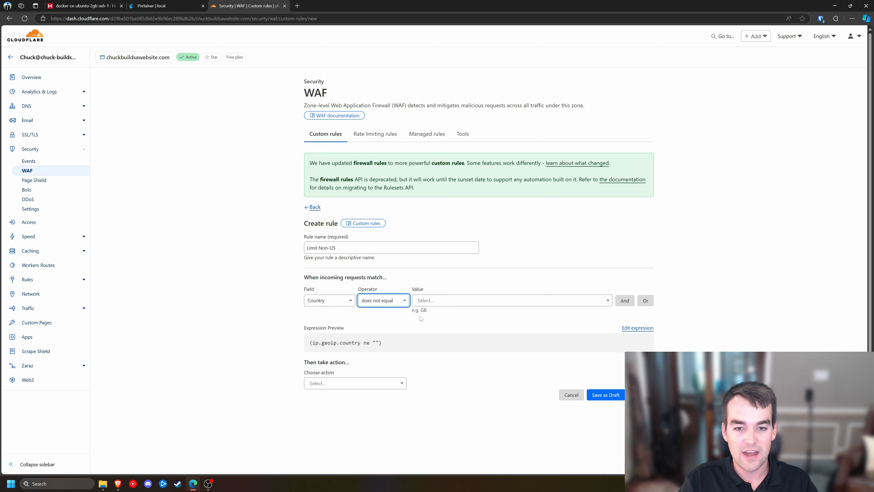
click(461, 305)
scroll(476, 361, down, 15)
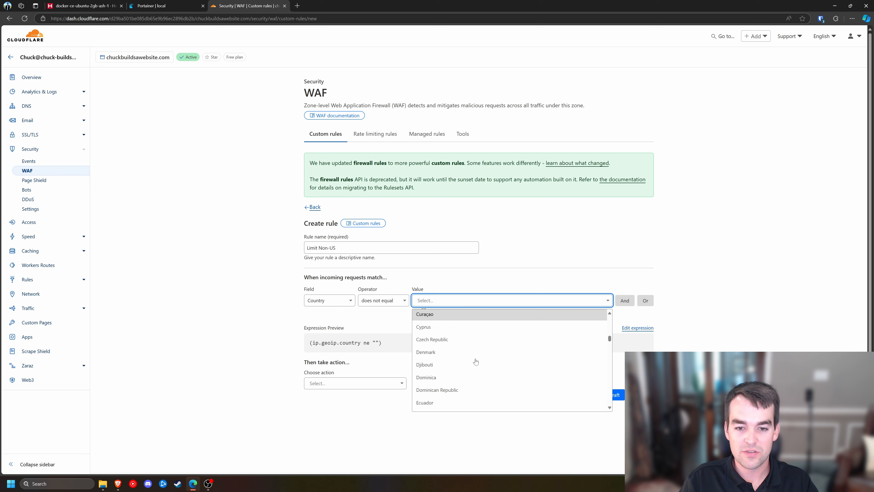
scroll(476, 360, down, 20)
text(united)
click(457, 340)
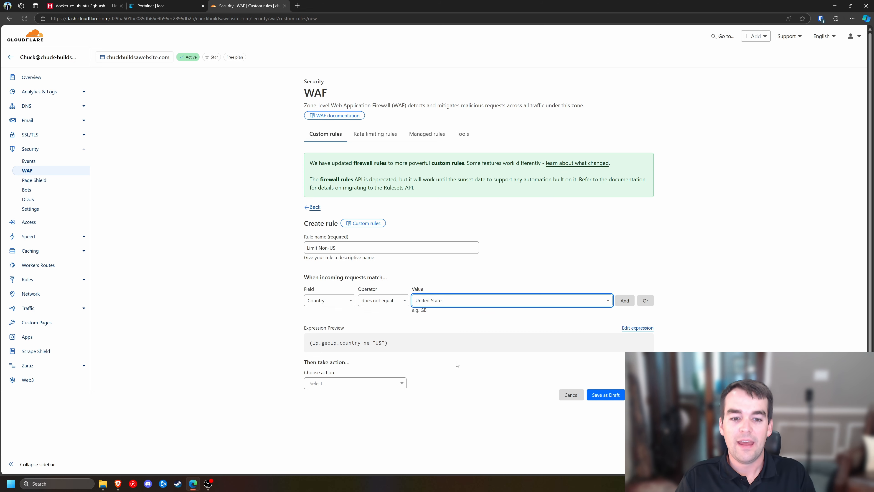
- Set the Limit Non-US rule's action to Block for matching requests
click(400, 379)
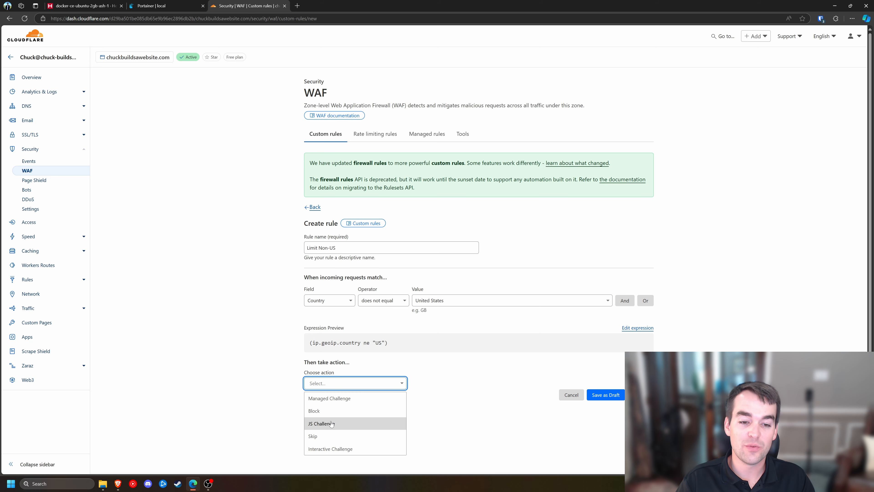
click(358, 416)
click(395, 401)
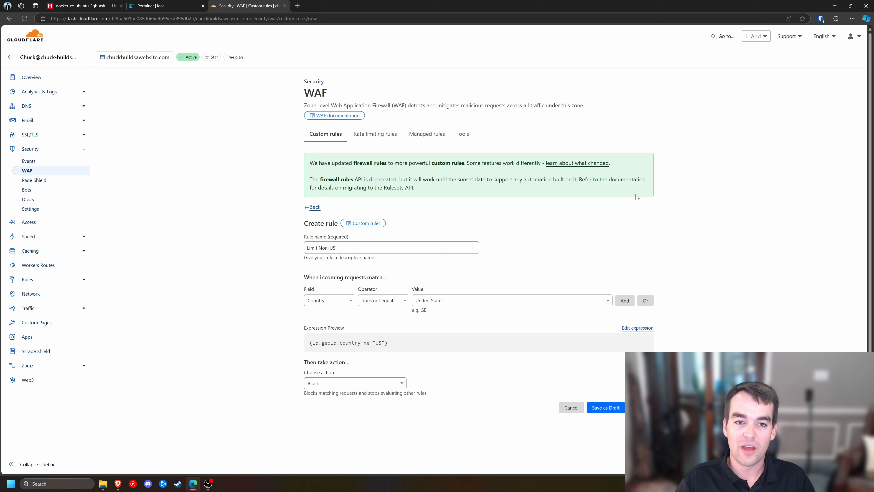
- View the domain's Page Shield status, and review the Bot Fight Mode and AI scraper blocking options in the bot settings
click(66, 180)
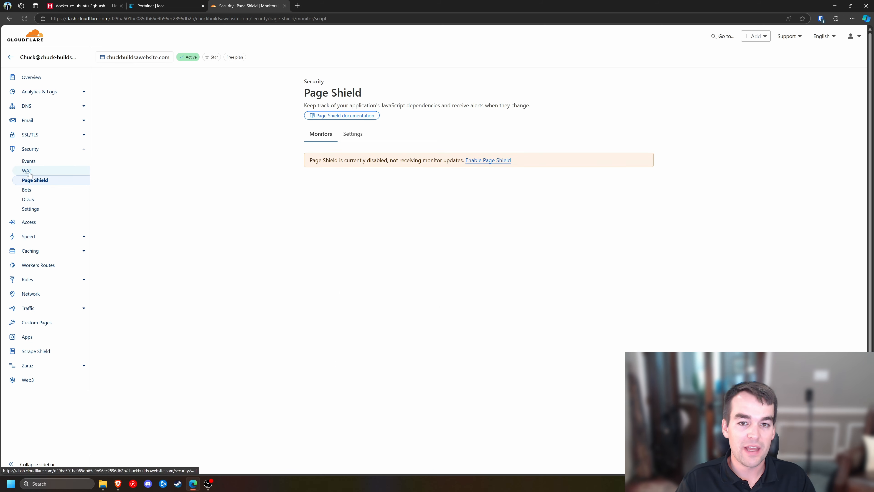
click(29, 189)
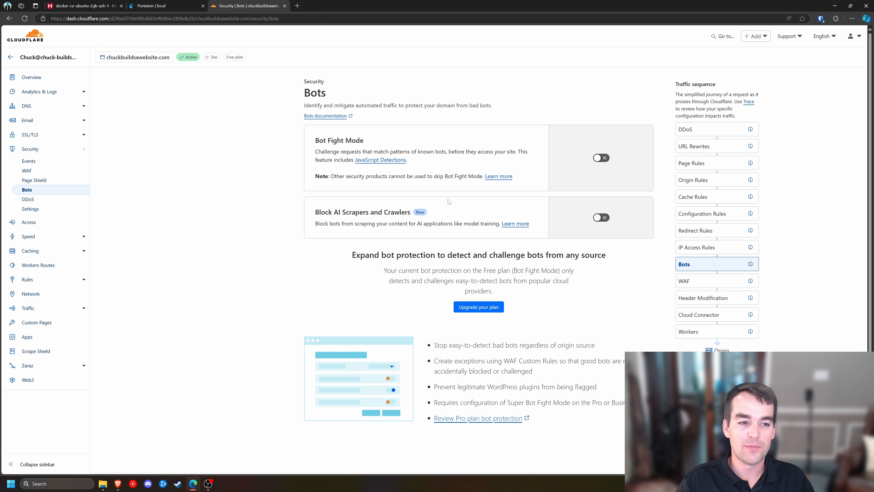
- Open the domain's Scrape Shield settings and turn on Hotlink Protection for its images
click(36, 351)
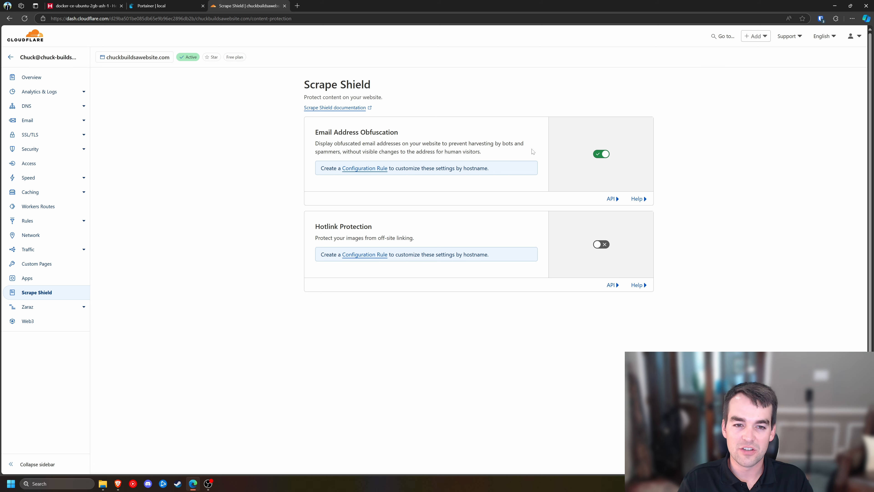
drag(313, 225, 376, 224)
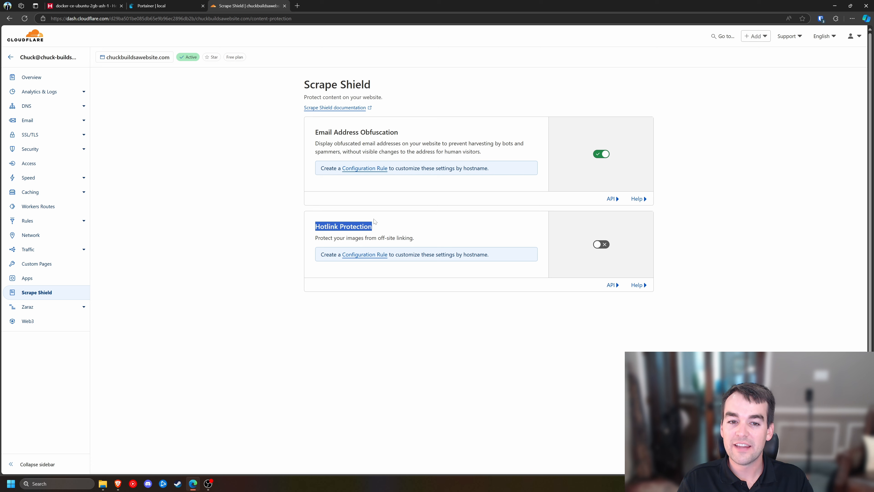
click(413, 227)
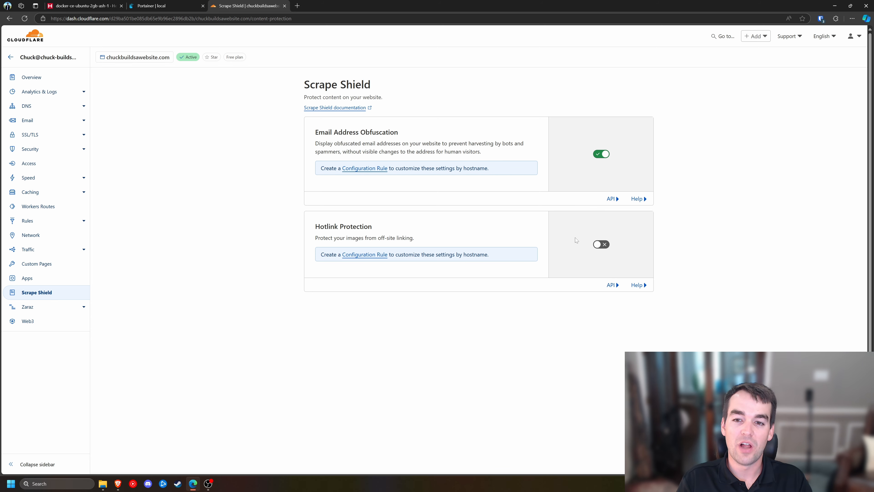
click(601, 244)
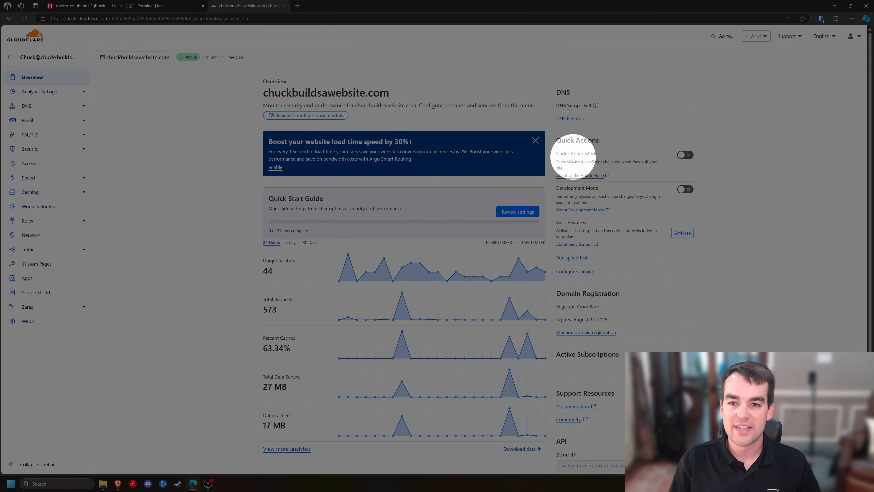
- Review the JavaScript challenge description of Under Attack Mode among the domain overview's quick actions
drag(588, 162, 625, 162)
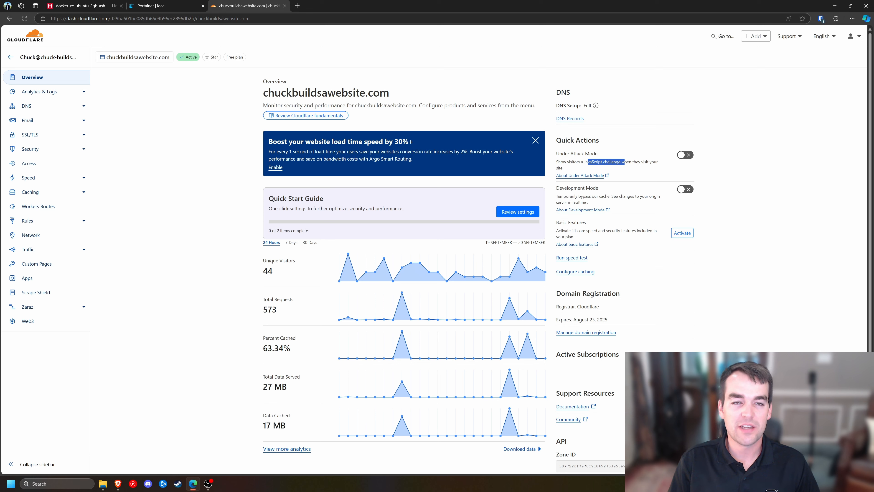
click(631, 165)
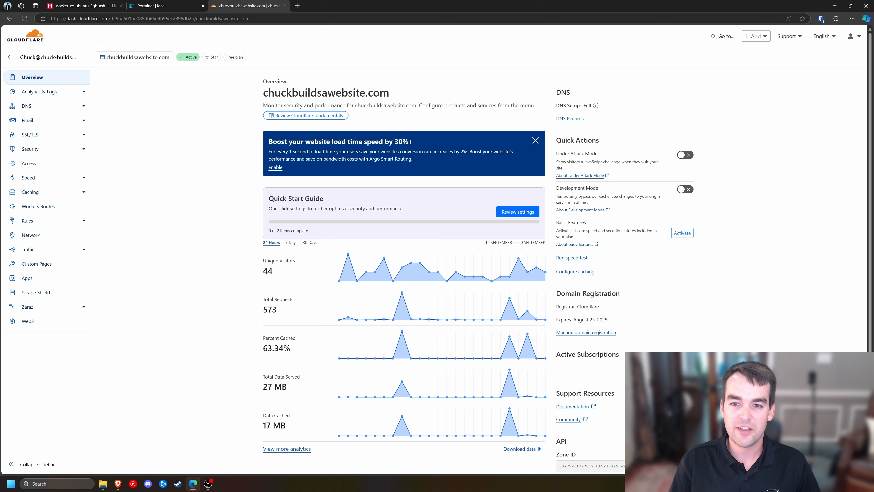